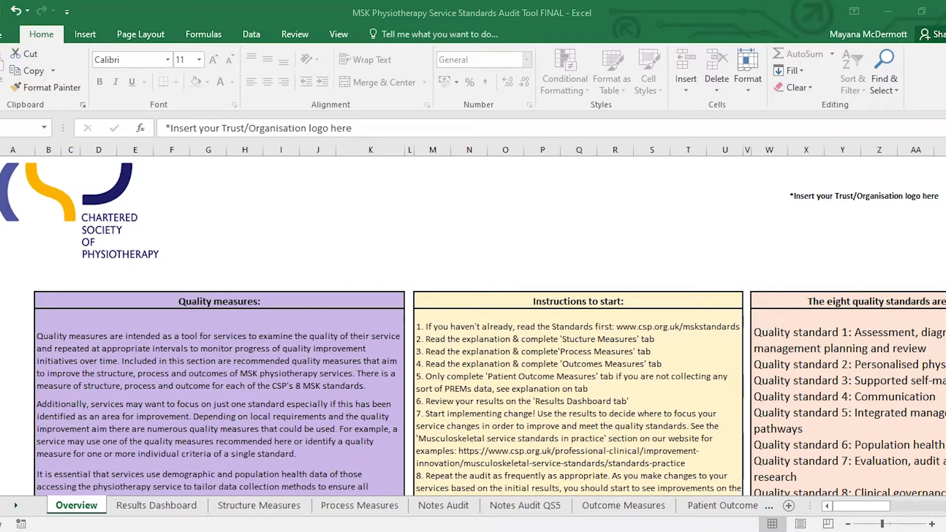
Step: Select the logo placeholder note cell and scroll through the current sheet
left_click(806, 178)
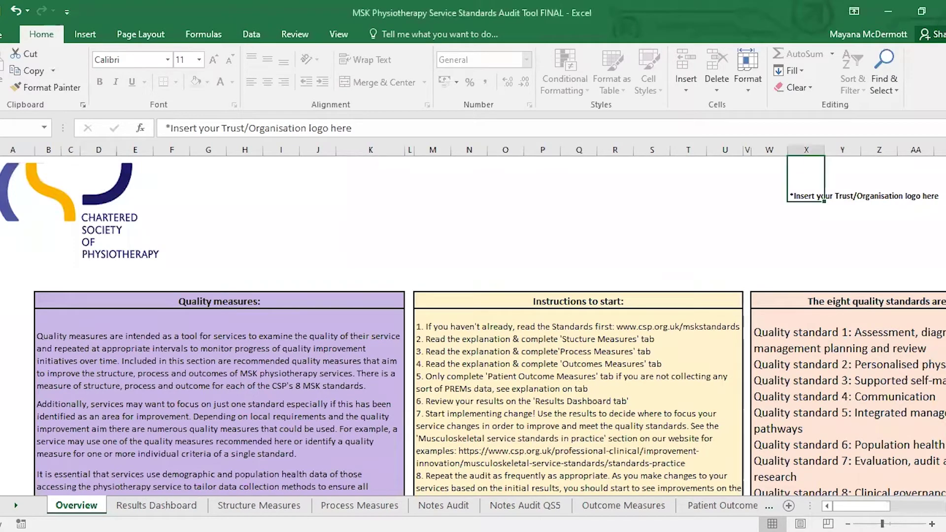
scroll(473, 326, "down", 1)
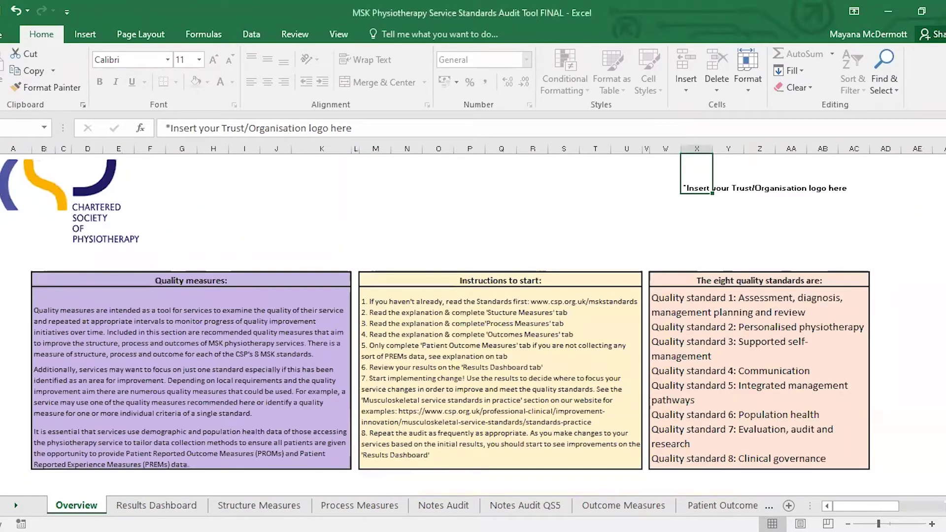
scroll(473, 326, "up", 2)
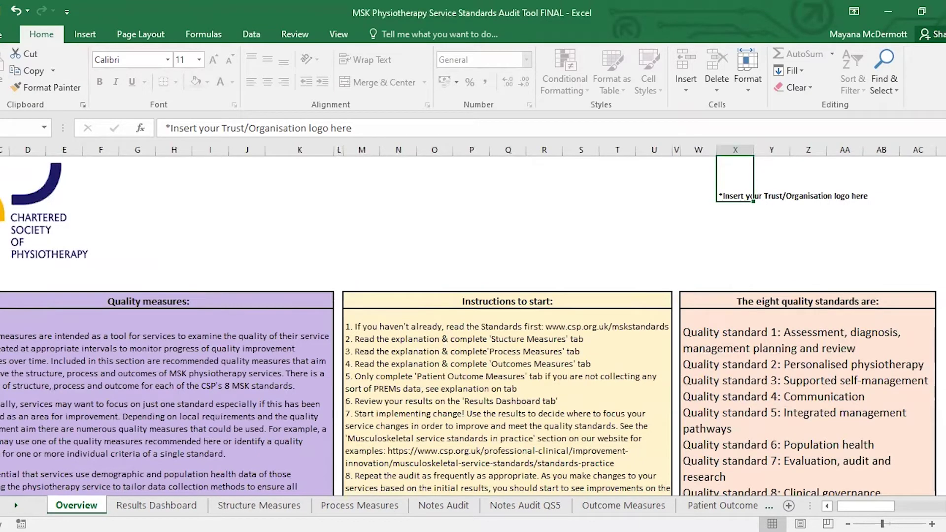
scroll(473, 326, "down", 1)
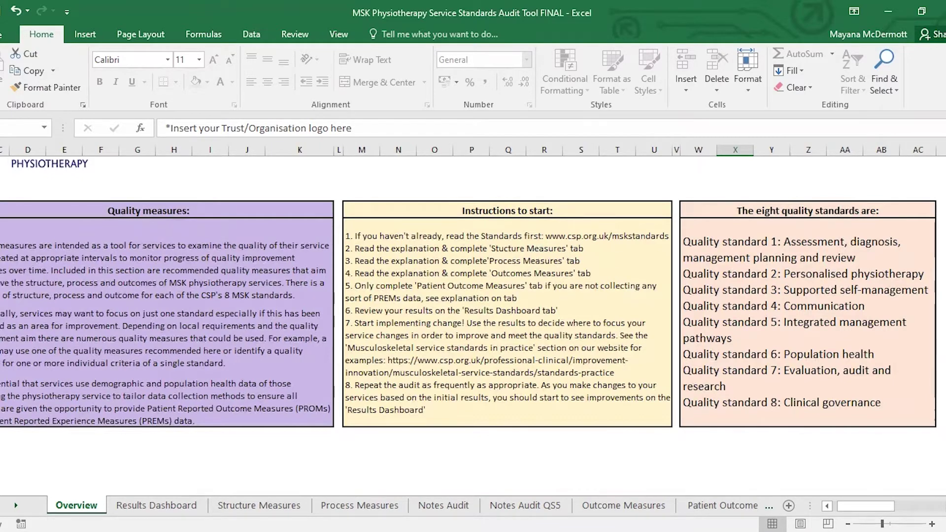
scroll(473, 296, "up", 2)
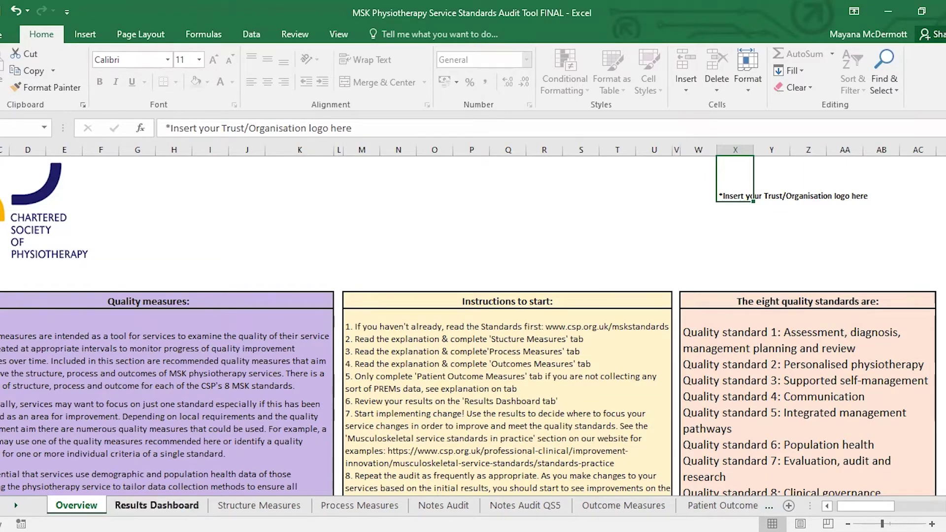
Step: View the Results Dashboard, then open Structure Measures and select the Audit 1 (date) header
left_click(157, 505)
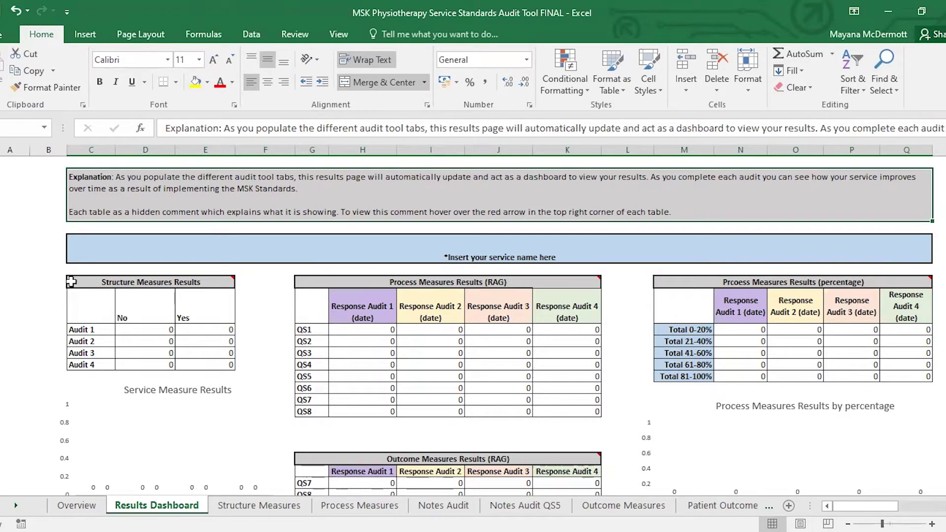
left_click(260, 505)
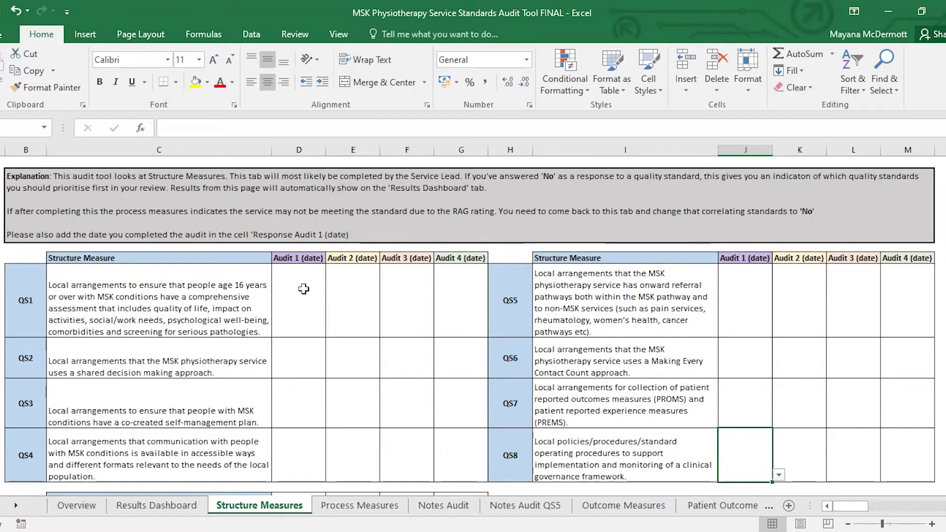
left_click(314, 258)
Step: Rename the Audit 1 header to 'Audit 1 Feb 22'
left_click_drag(228, 128, 202, 127)
type("F")
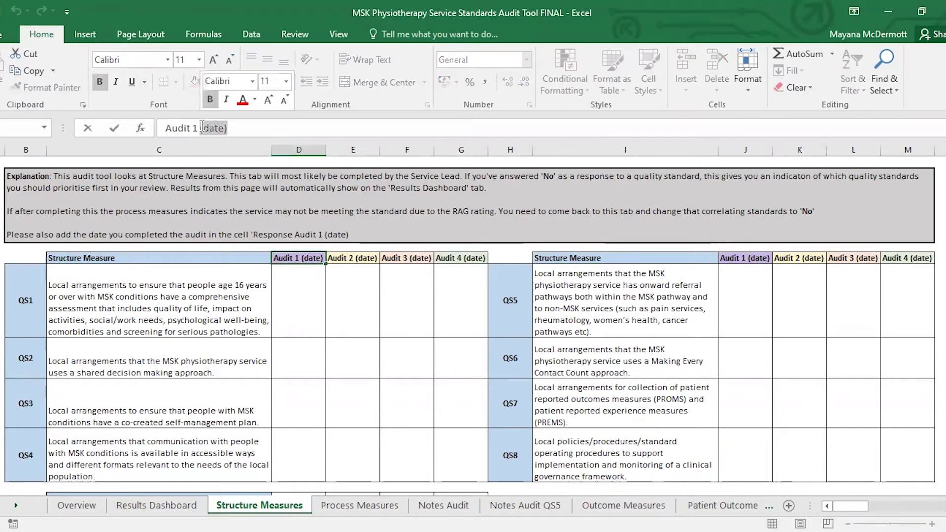
type("eb 22")
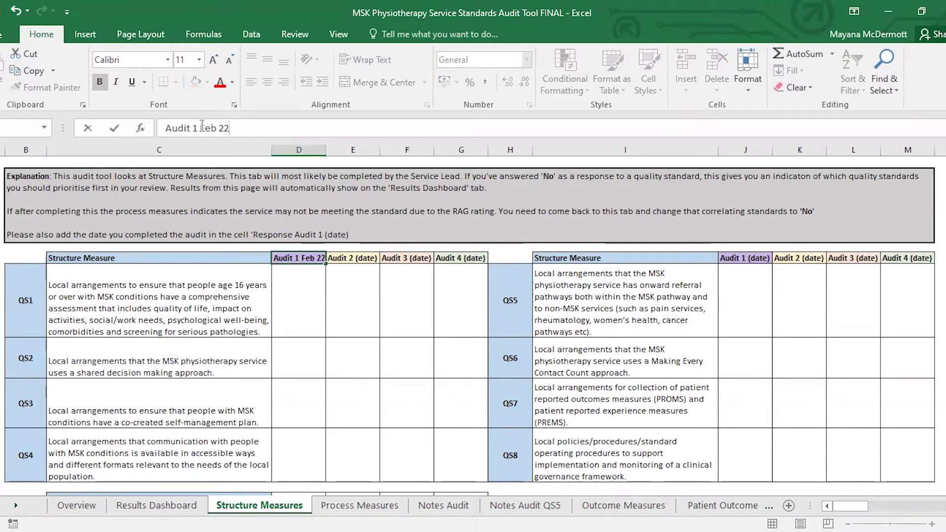
left_click(232, 300)
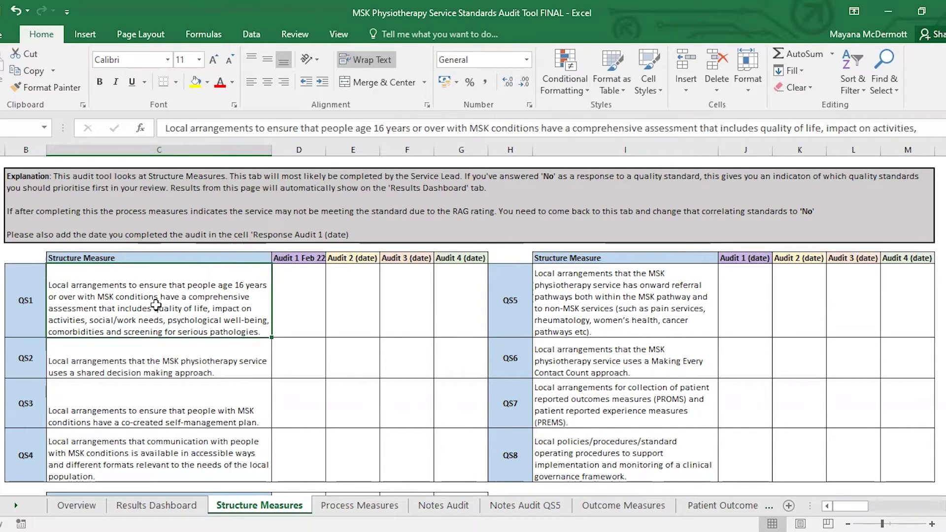
Step: Answer QS1–QS4 for Audit 1 as Yes, No, Yes, Yes
double_click(314, 322)
left_click(333, 330)
left_click(326, 343)
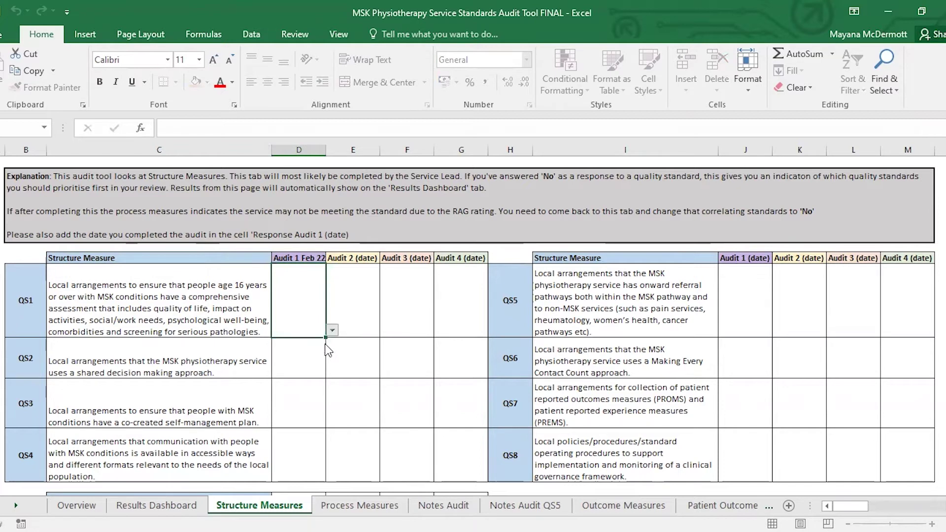
left_click(312, 359)
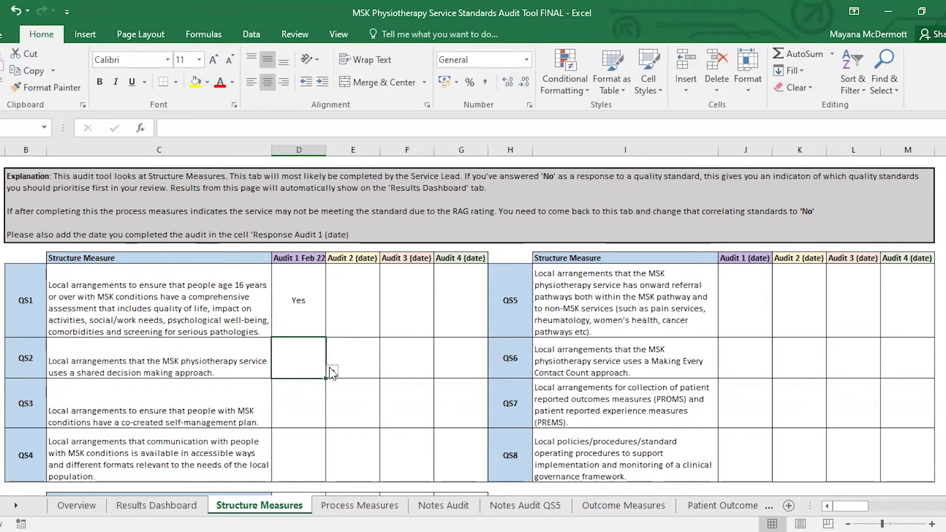
left_click(332, 372)
left_click(323, 390)
left_click(313, 413)
left_click(332, 421)
left_click(315, 434)
left_click(306, 448)
left_click(332, 474)
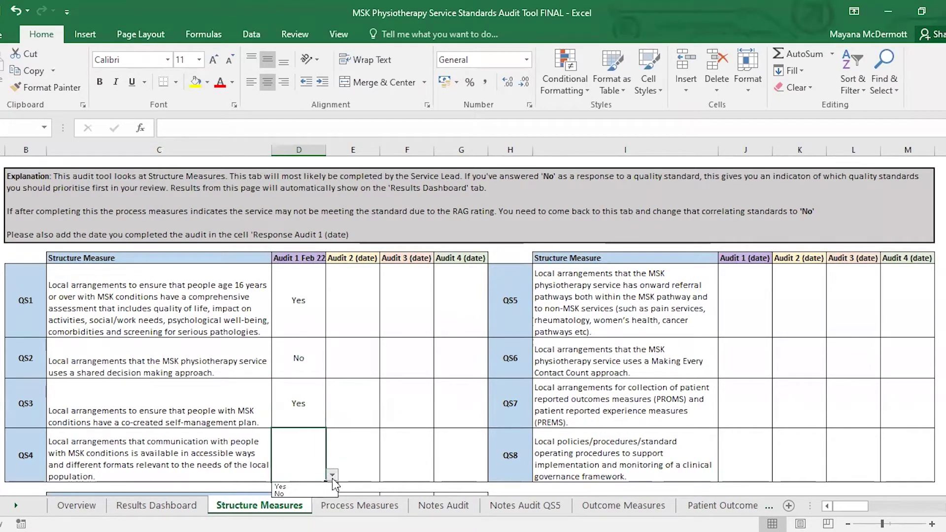
left_click(311, 487)
Step: Answer QS5–QS8 for Audit 1 as No, Yes, No, Yes, totalling 5 Yes and 3 No
left_click(746, 300)
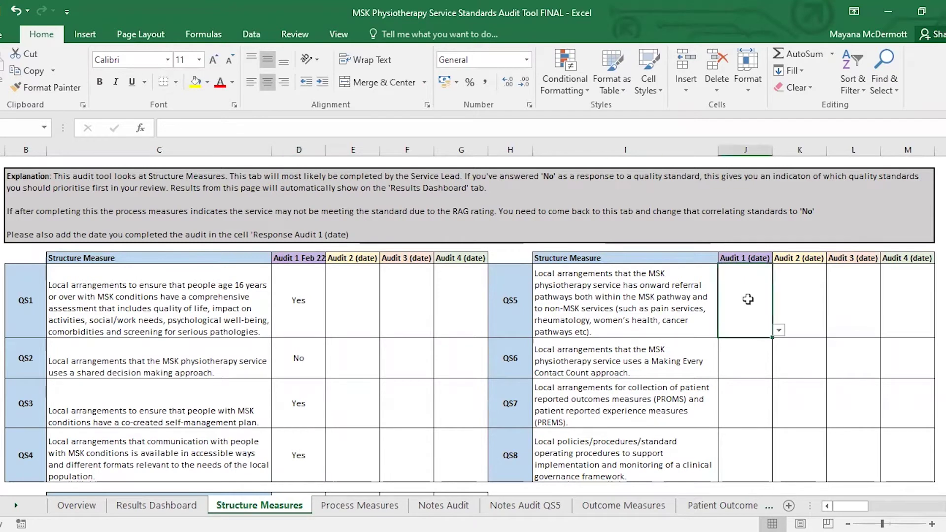
left_click(779, 330)
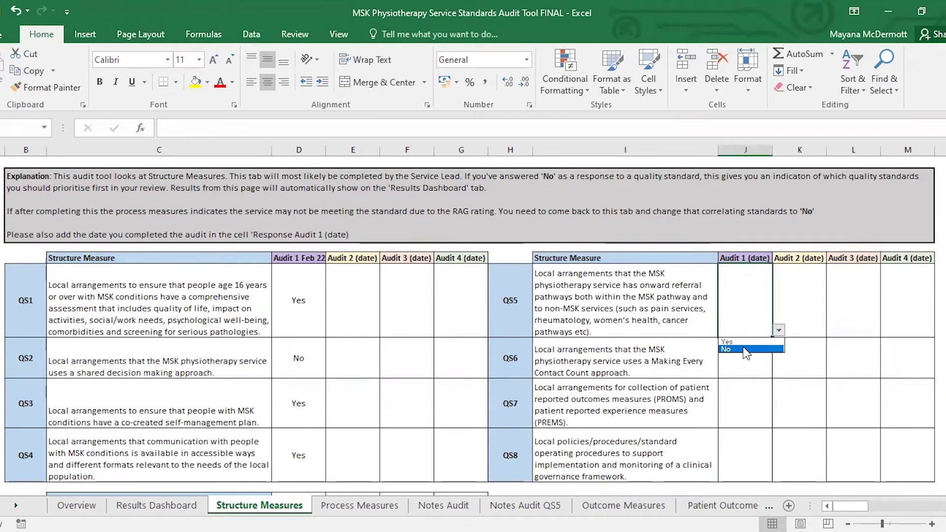
left_click(747, 349)
left_click(763, 365)
left_click(779, 372)
left_click(727, 384)
left_click(749, 409)
left_click(778, 421)
left_click(744, 443)
left_click(761, 456)
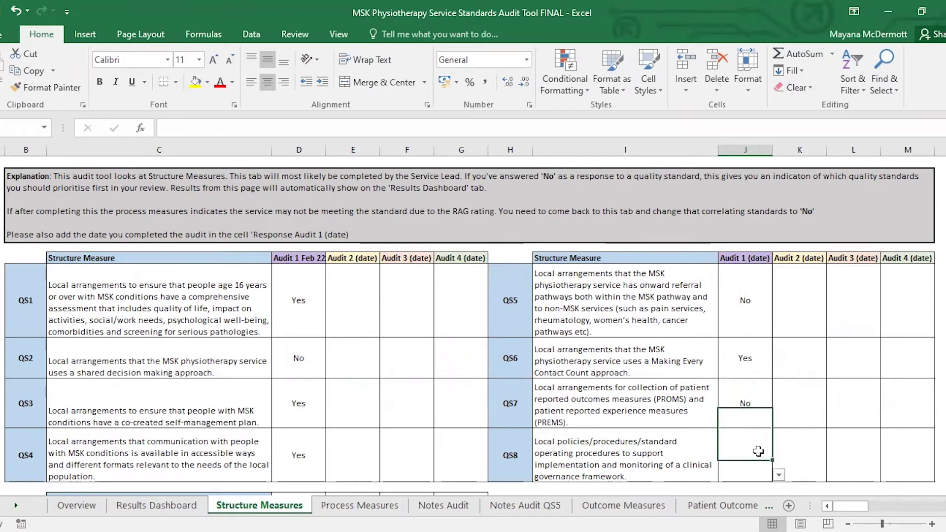
left_click(779, 474)
left_click(735, 486)
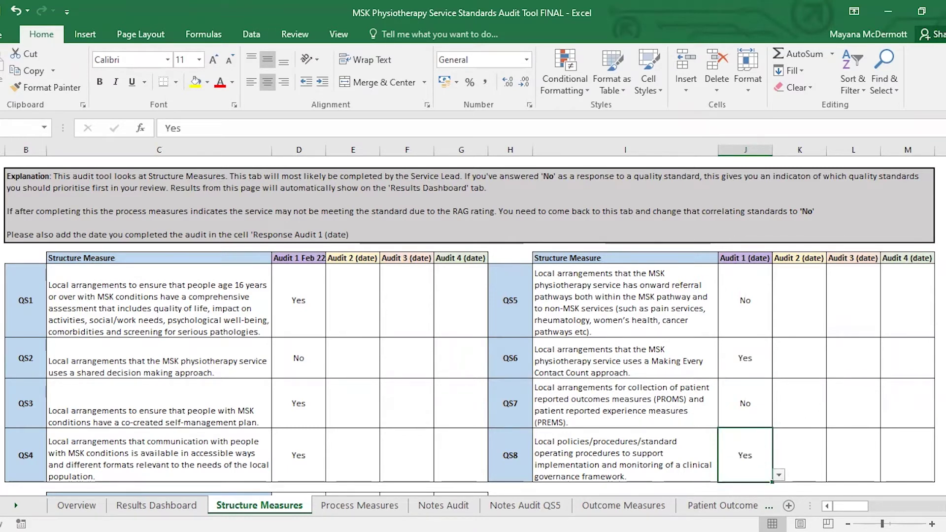
scroll(204, 456, "down", 2)
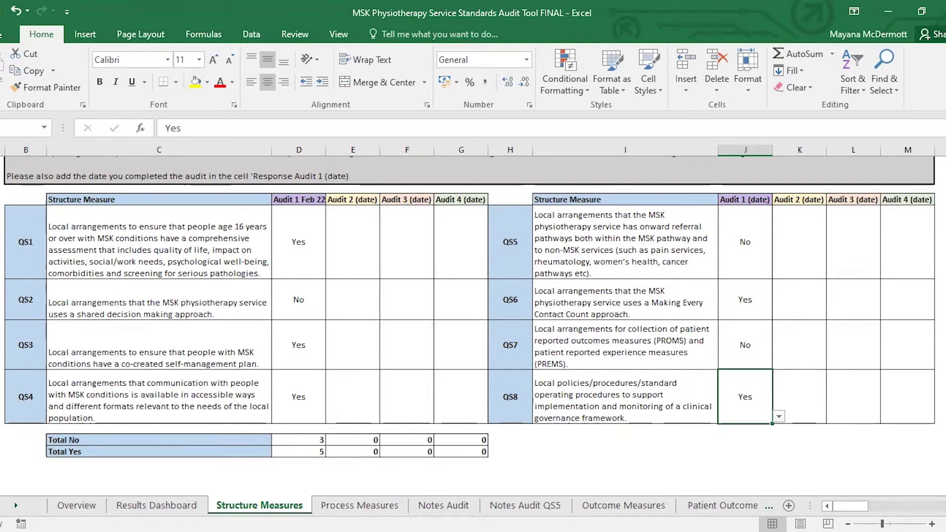
scroll(473, 321, "up", 1)
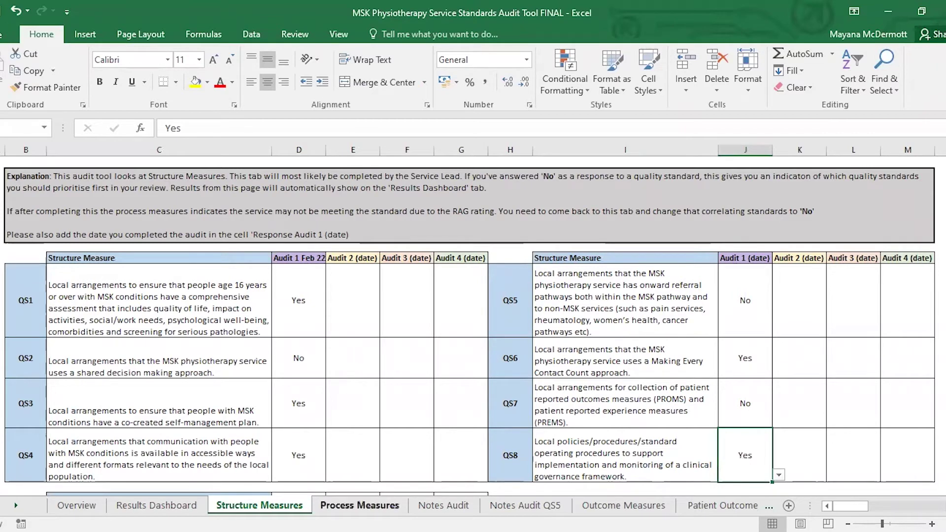
Step: View the Process Measures sheet, then move on to the Outcome Measures sheet
left_click(359, 505)
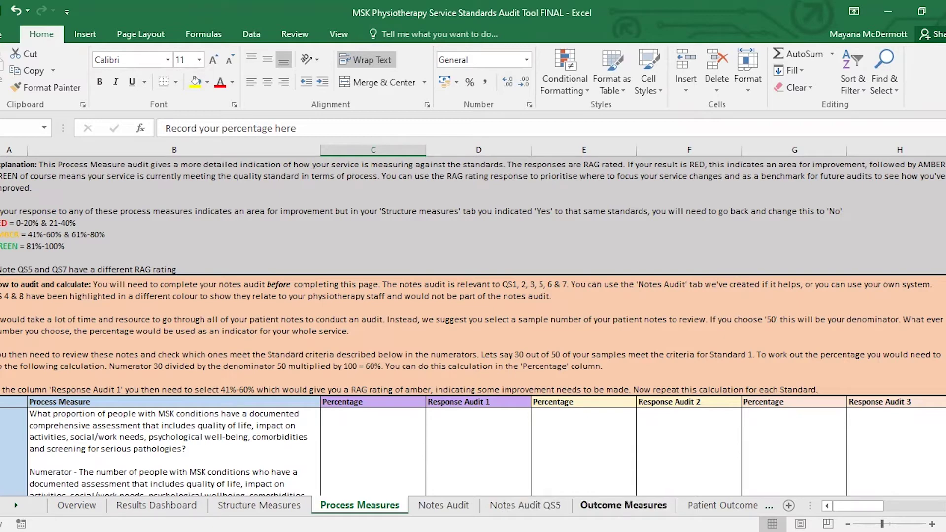
left_click(623, 505)
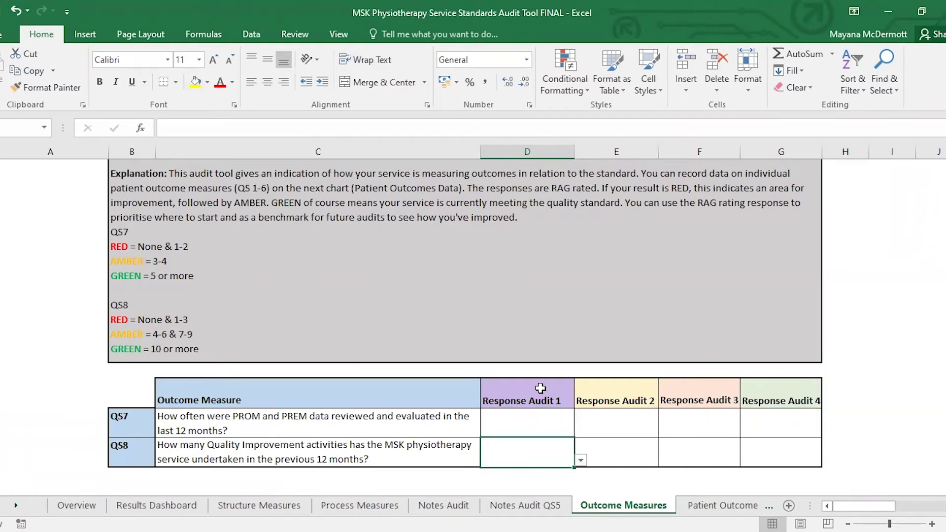
Step: Set QS7's Response Audit 1 to '3-4 times' and open QS8's response choices
left_click(541, 420)
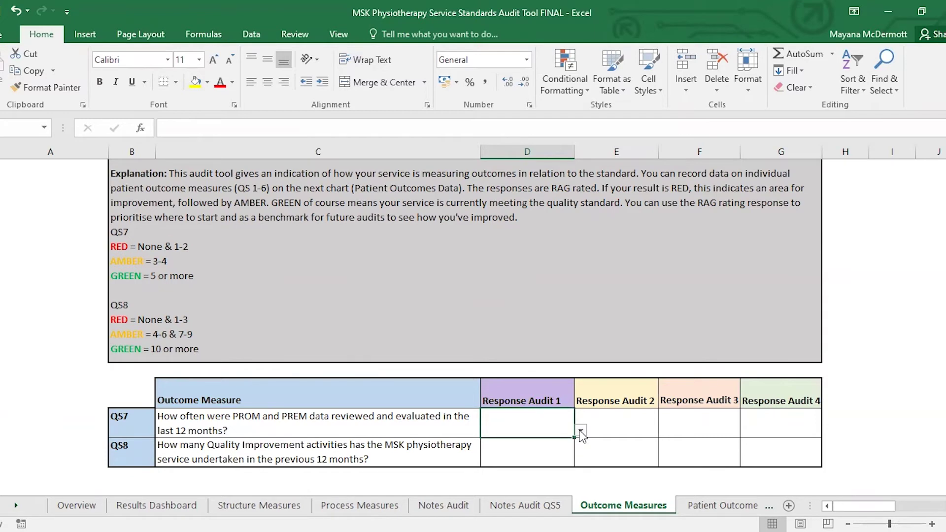
left_click(581, 432)
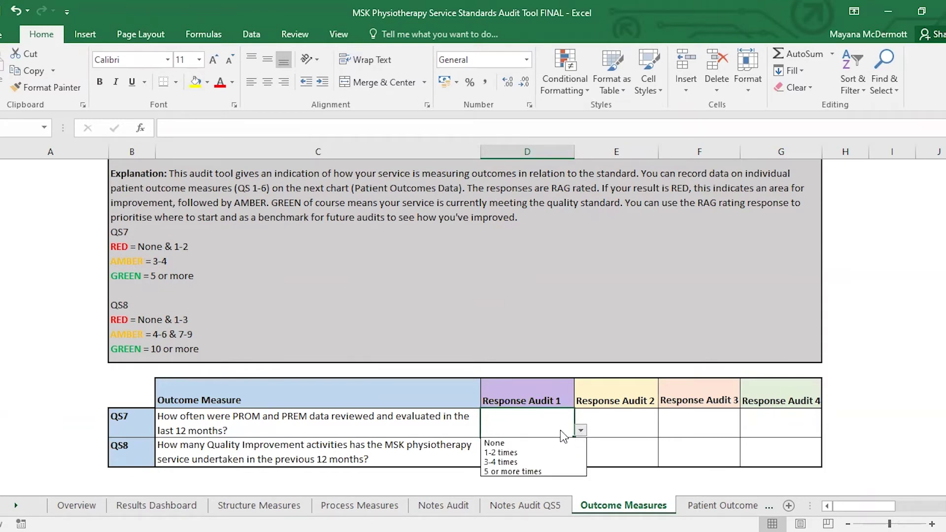
left_click(533, 462)
left_click(569, 458)
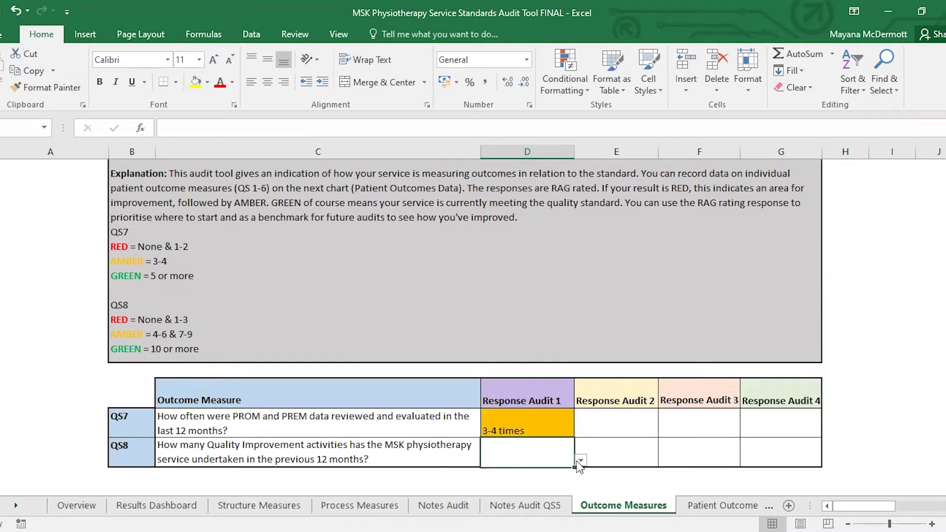
left_click(581, 460)
left_click(553, 511)
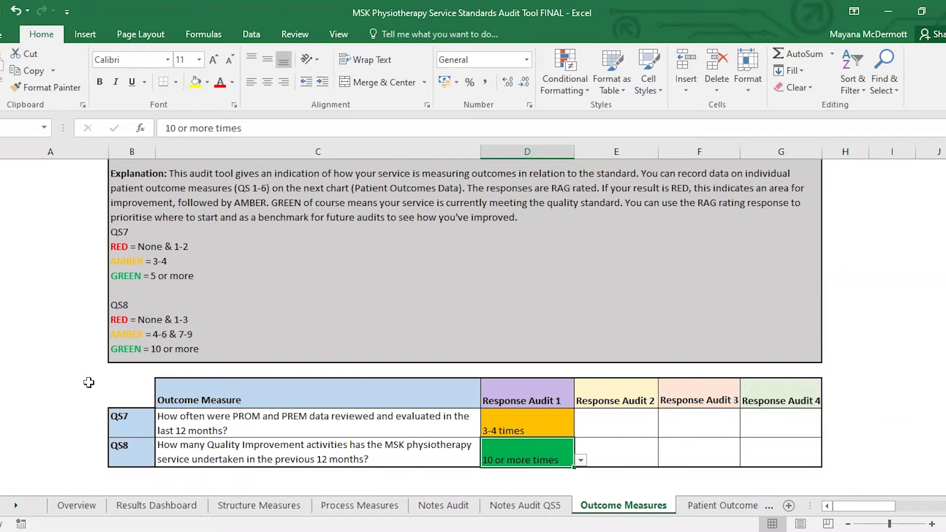
Step: Open the Patient Outcomes Data sheet and scroll through its tally tables
left_click(704, 505)
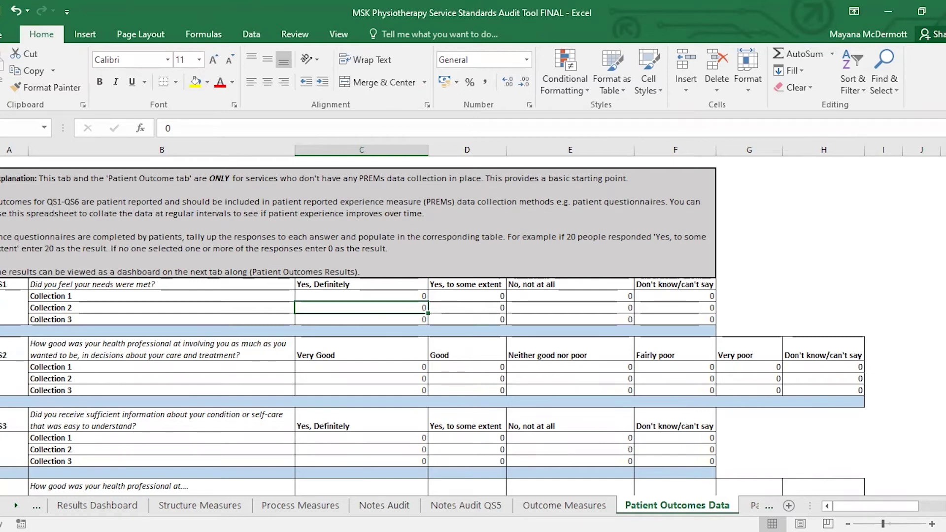
scroll(473, 326, "down", 3)
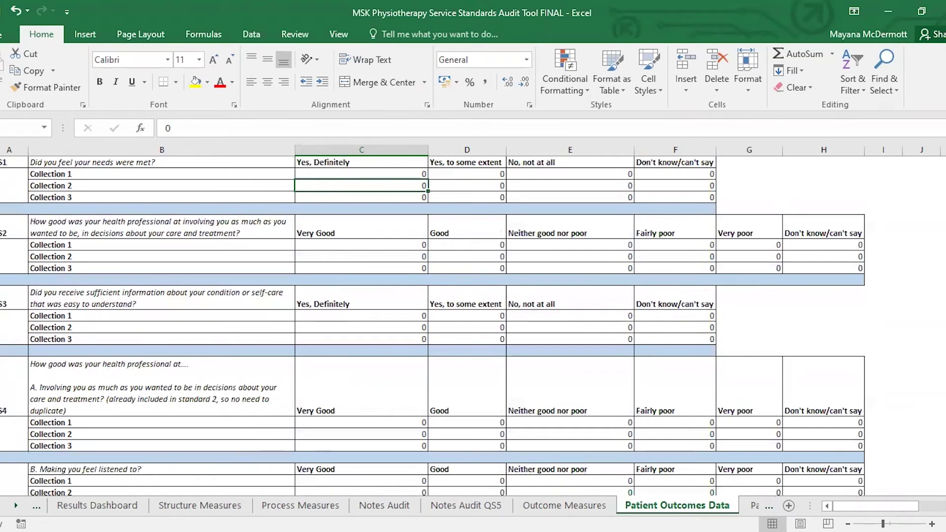
scroll(287, 195, "up", 3)
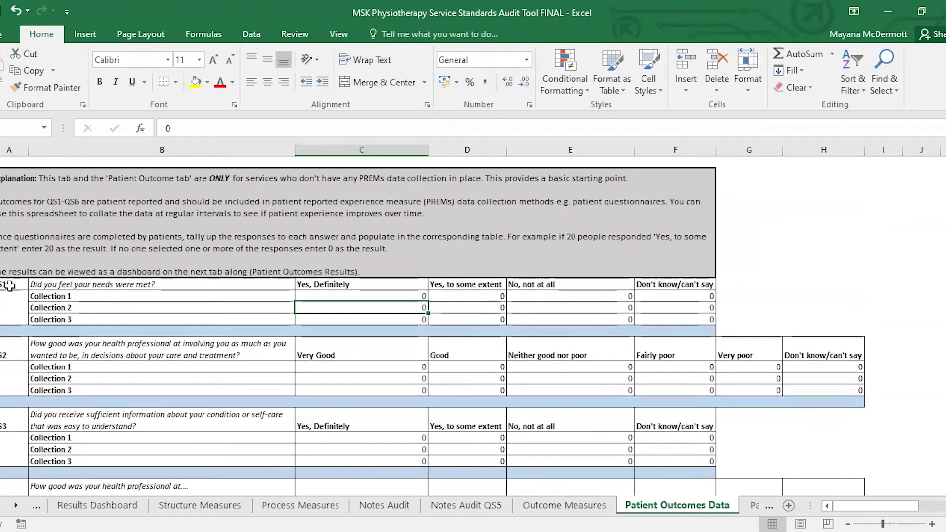
Step: Inspect the QS1 and QS2 question texts, QS2 answer headings and QS1 Collection 1 row
left_click(56, 282)
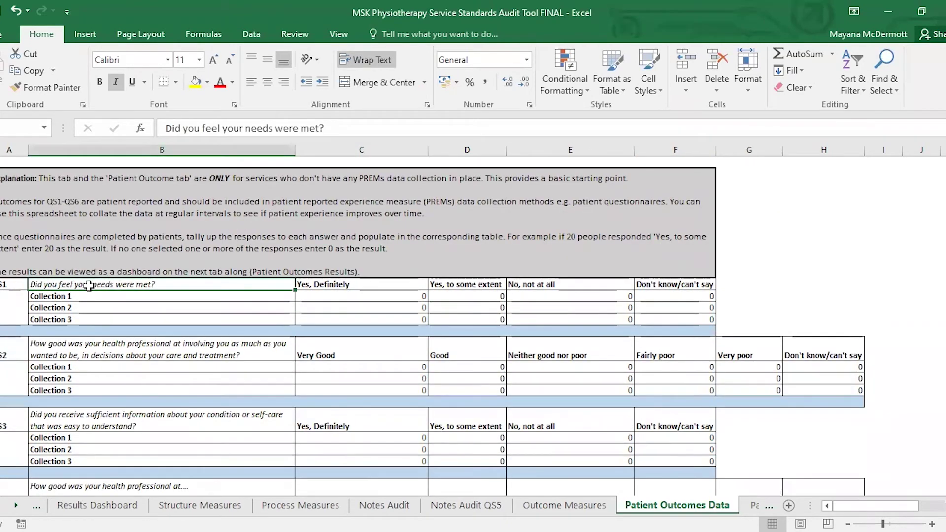
left_click(114, 340)
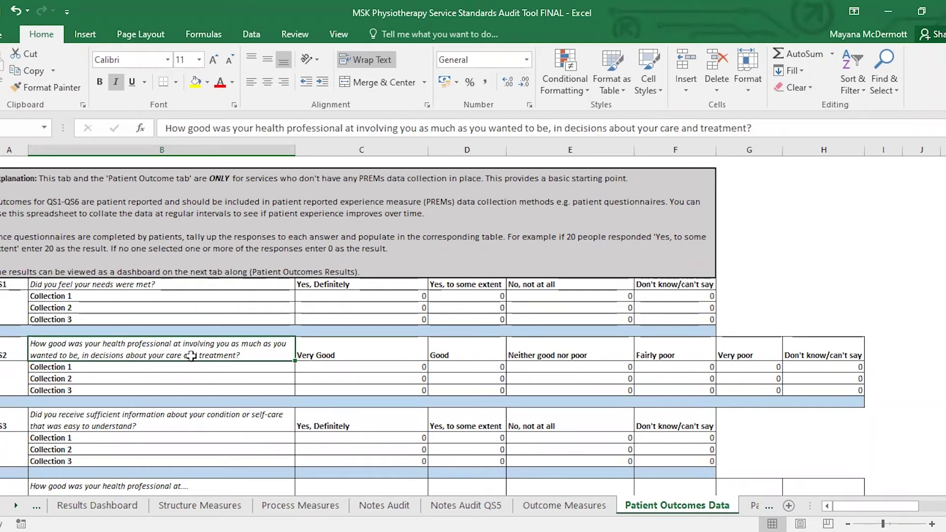
left_click(412, 354)
left_click(479, 353)
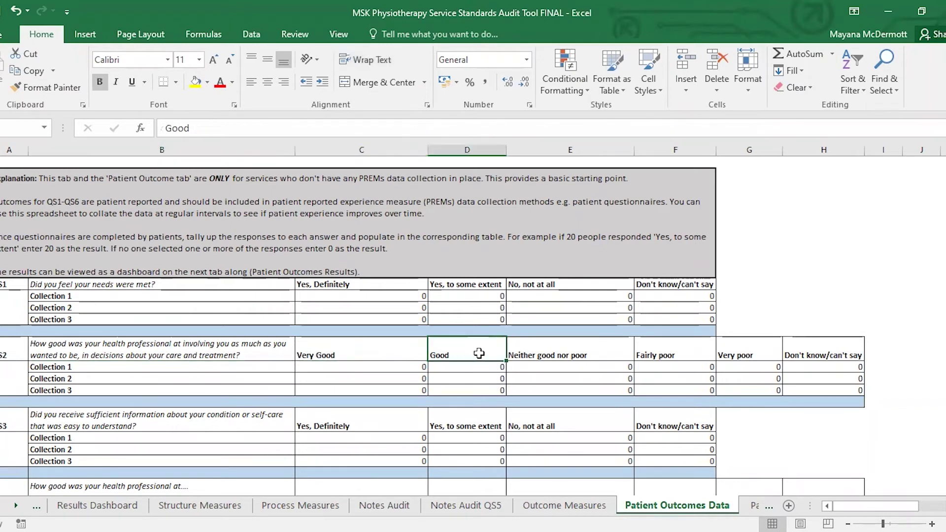
left_click(540, 353)
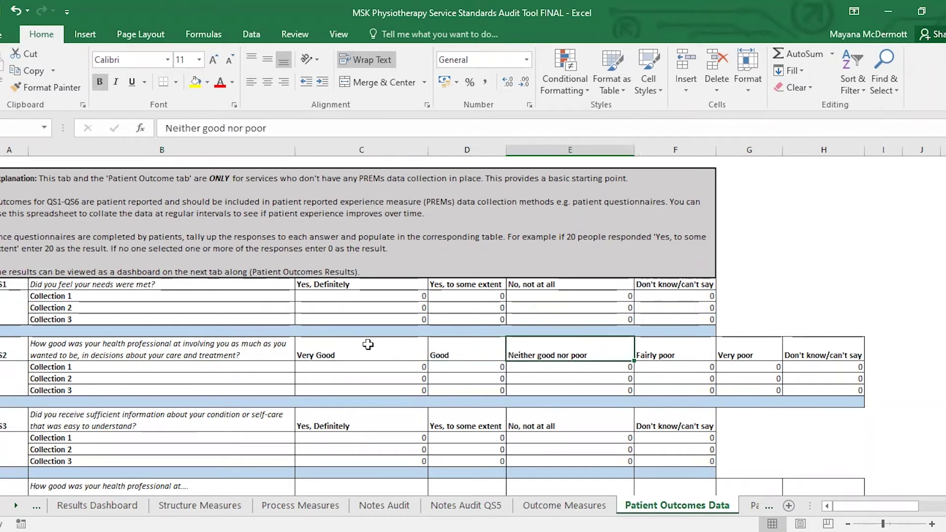
left_click(255, 296)
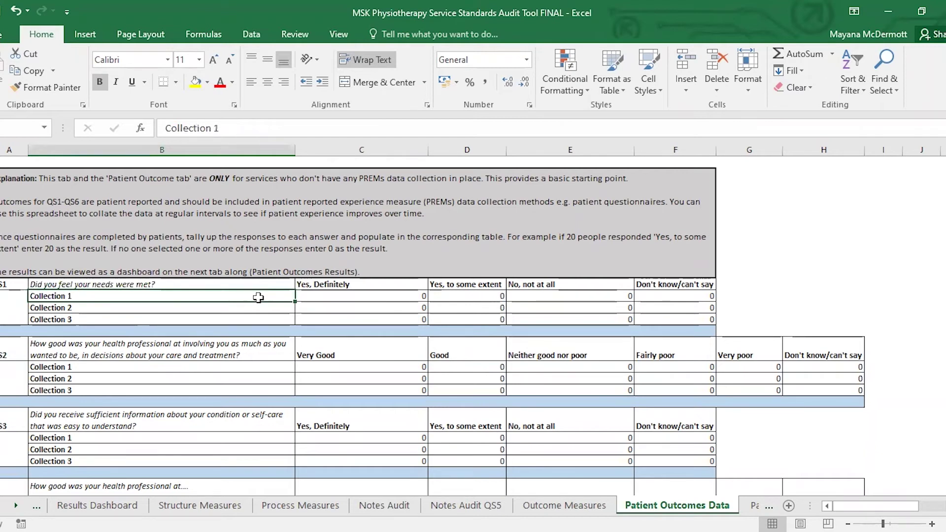
Step: Enter the QS1 Collection 1 tallies 30, 5, 10 and 5 across the four answer columns
left_click(334, 297)
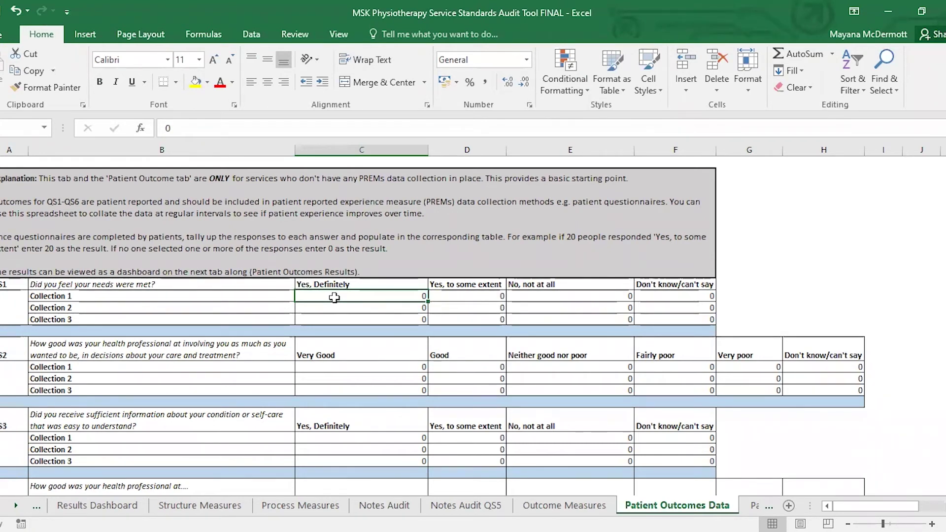
type("30")
key("Tab")
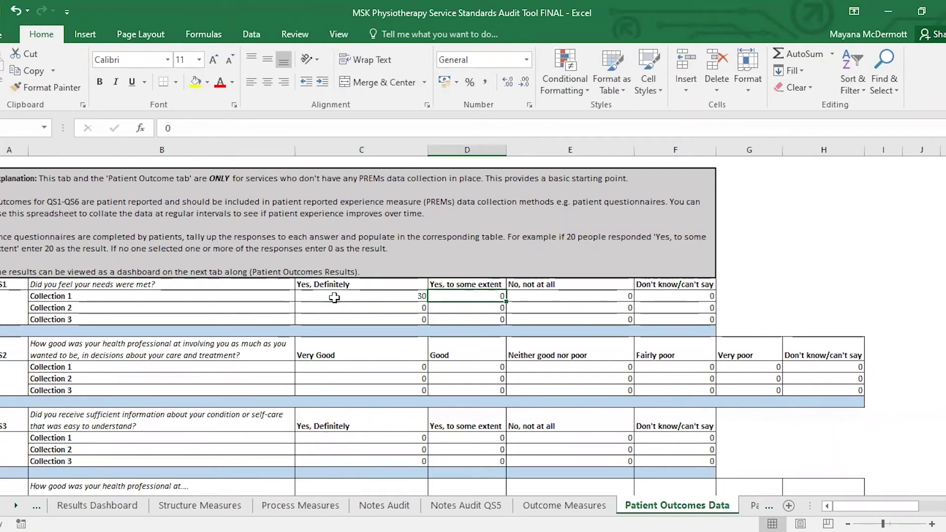
type("5")
key("Tab")
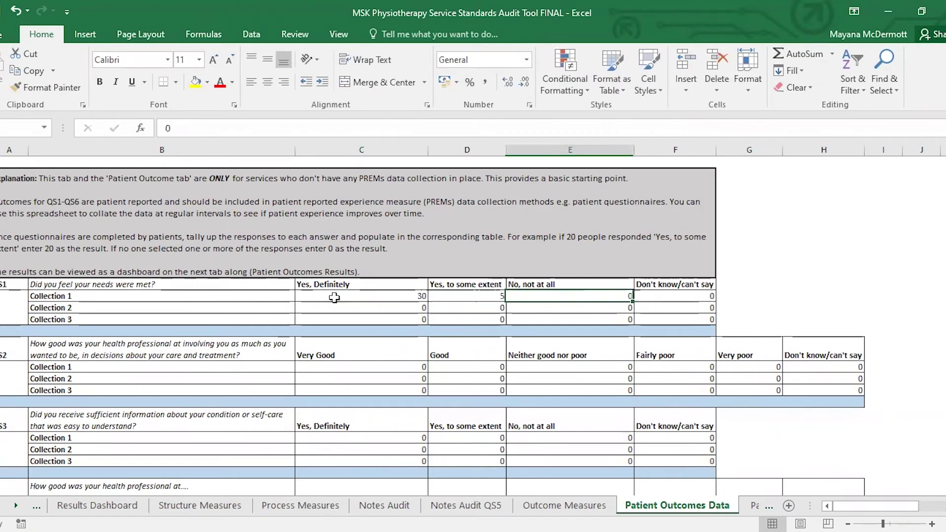
type("10")
key("Tab")
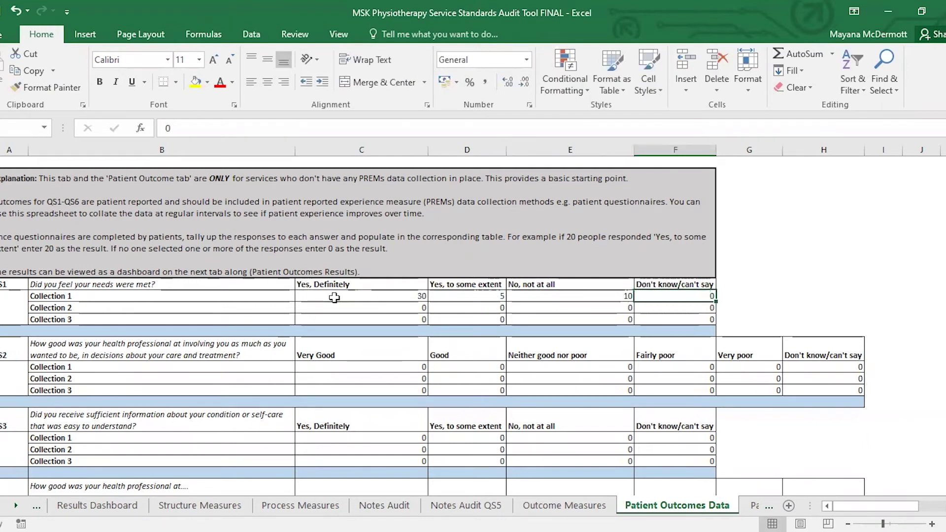
type("5")
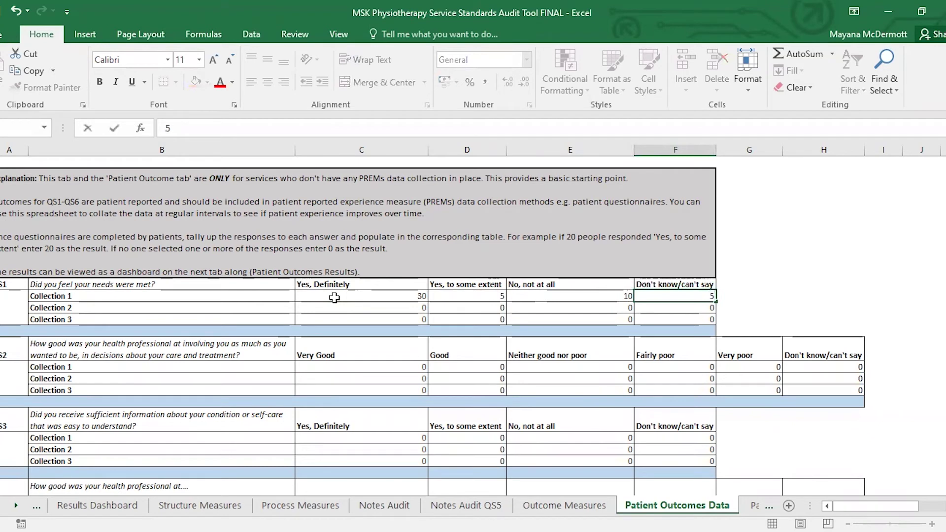
key("Left")
key("Left")
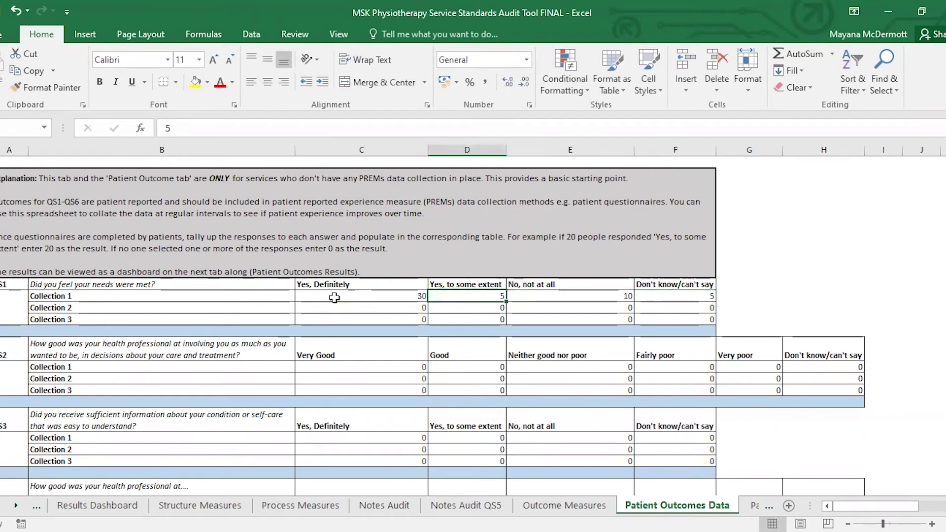
key("Left")
key("Down")
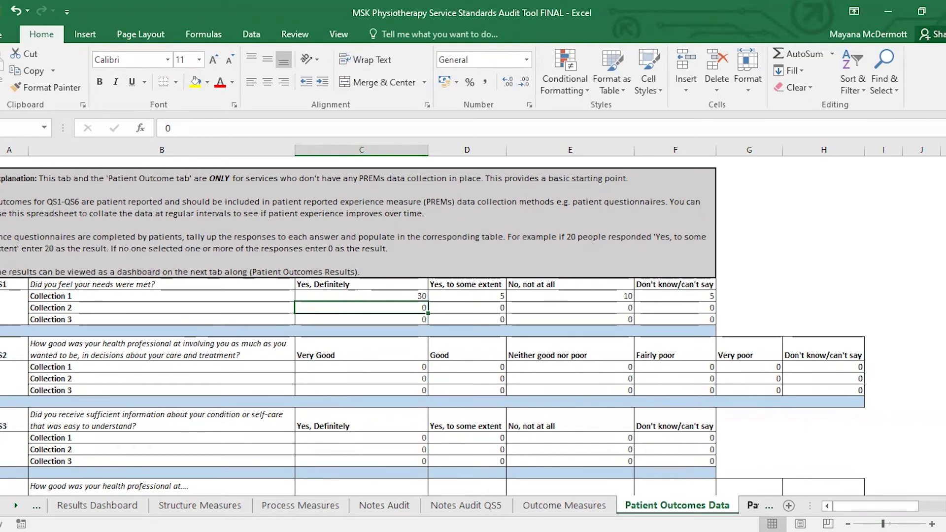
Step: Check the QS1 chart on Patient Outcomes Results, then return to the Results Dashboard
left_click(752, 505)
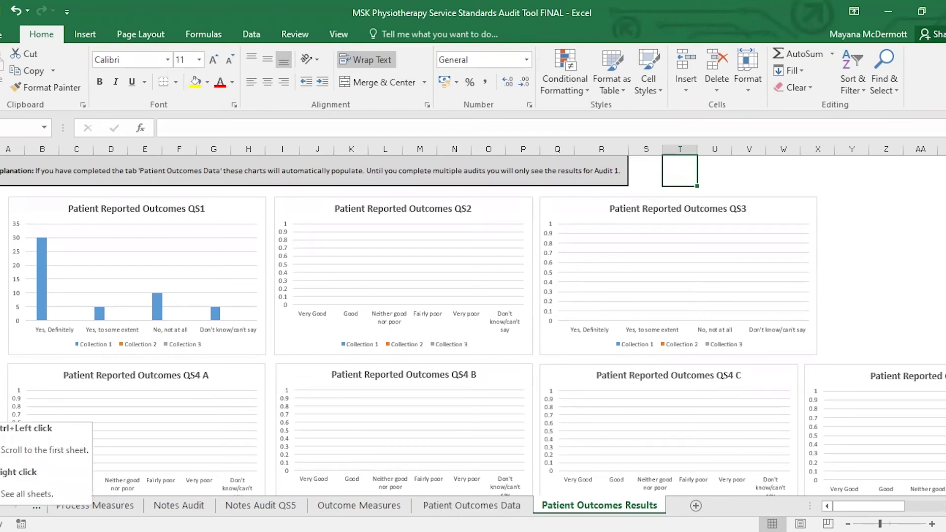
left_click(16, 505)
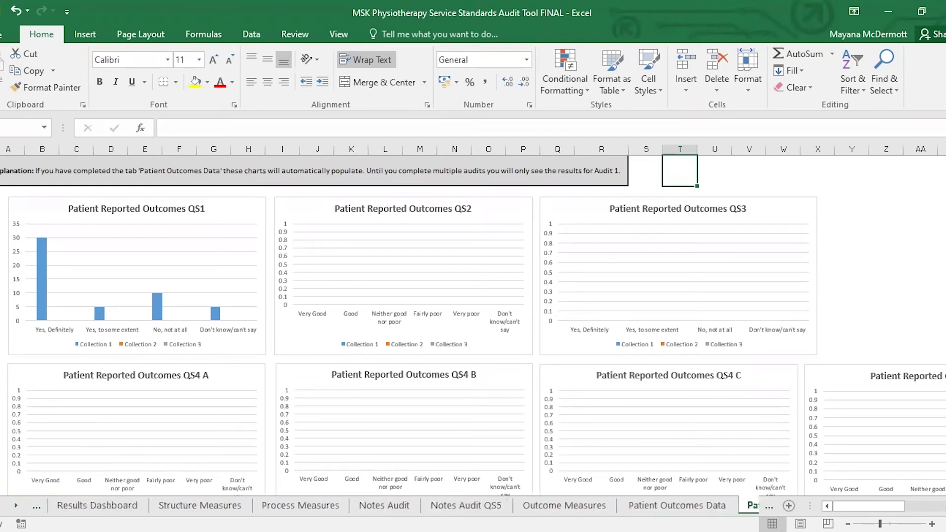
left_click(98, 505)
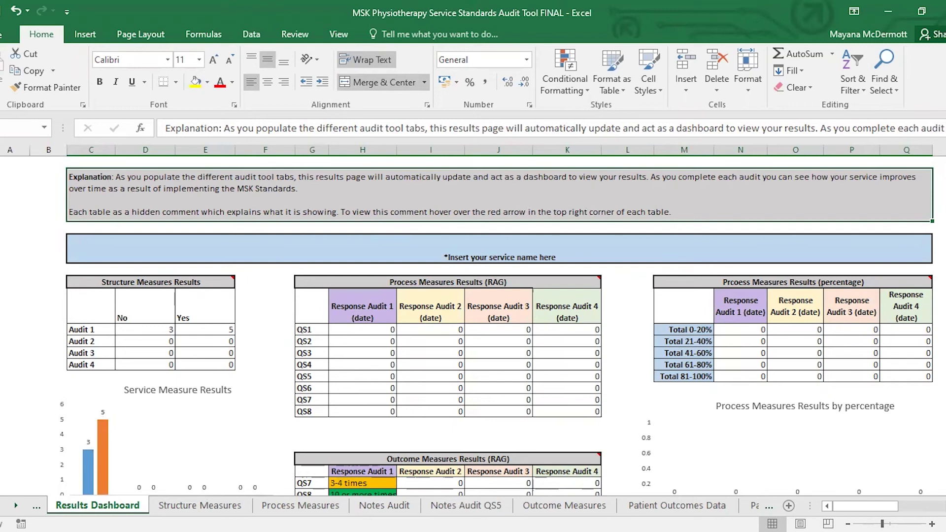
scroll(502, 325, "down", 3)
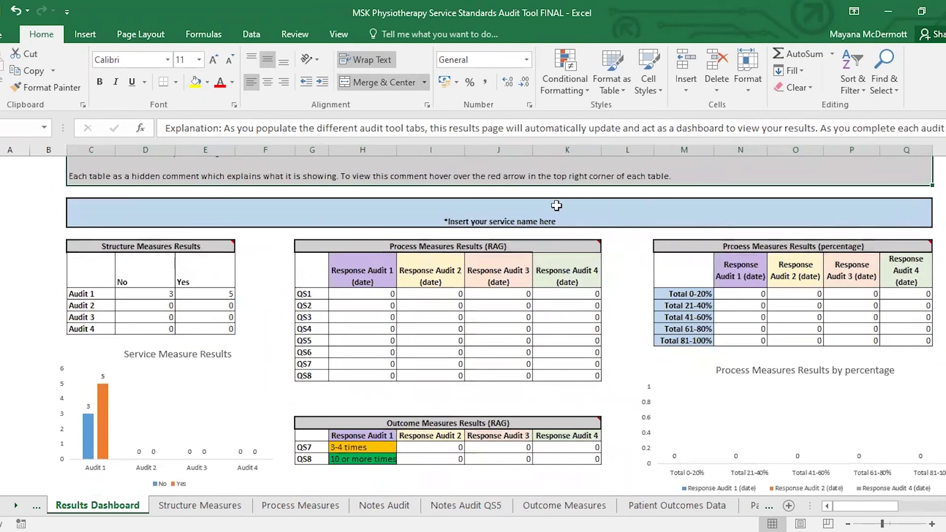
left_click(541, 205)
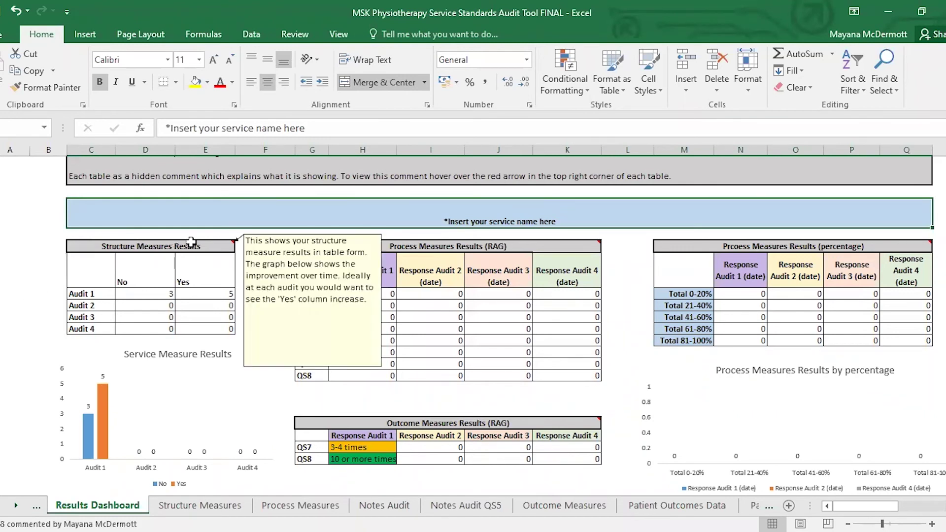
mouse_move(232, 245)
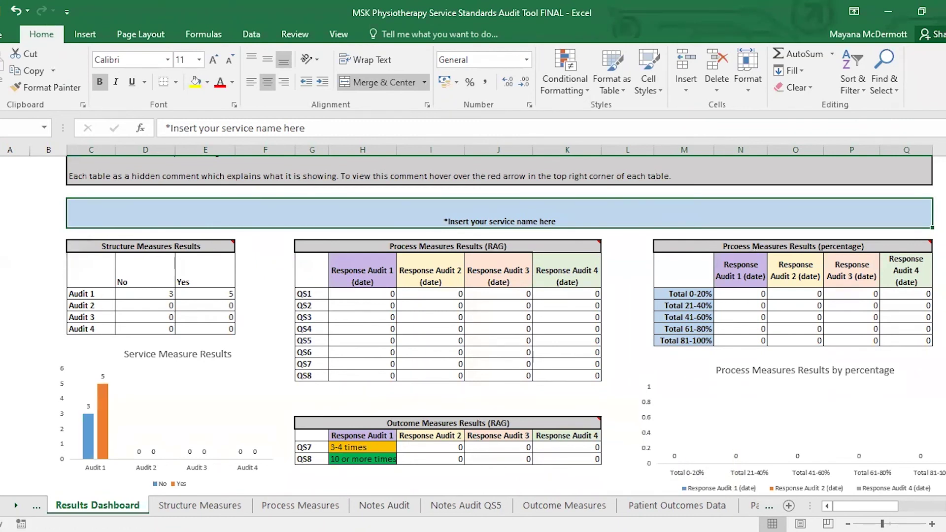
scroll(503, 325, "up", 1)
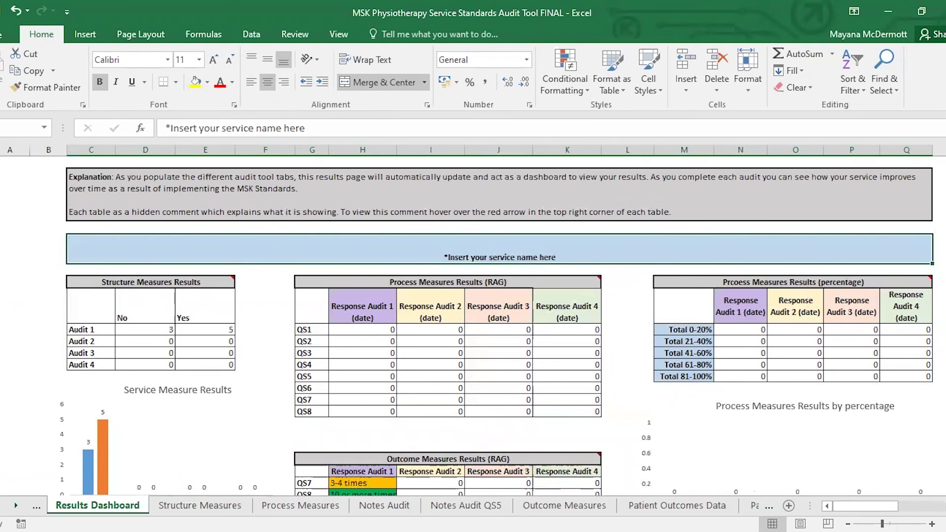